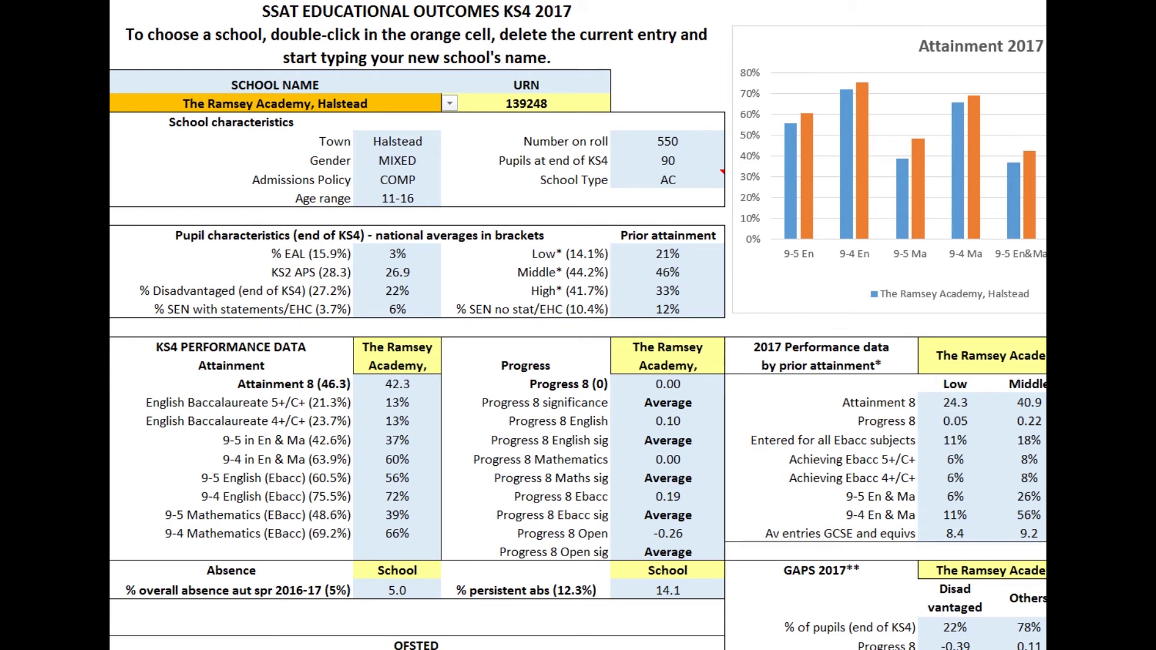
# Replace The Ramsey Academy with The Purbeck School in the dashboard's school name cell
pyautogui.doubleClick(275, 105)
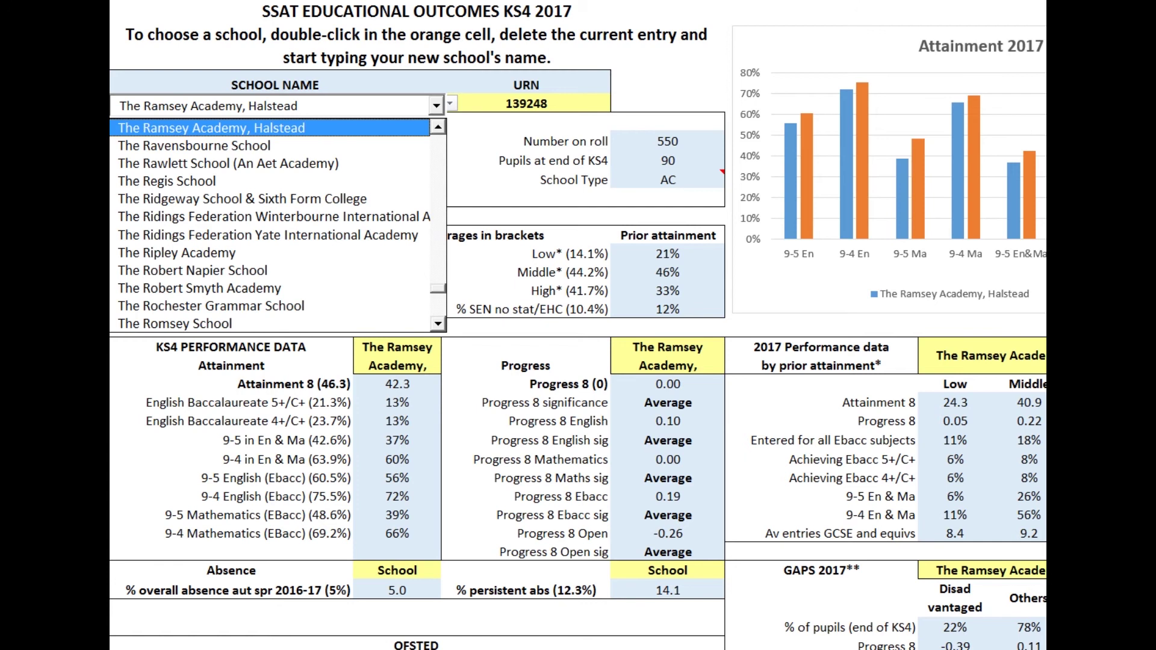
pyautogui.press('BackSpace')
pyautogui.press('BackSpace')
pyautogui.press('BackSpace')
pyautogui.press('BackSpace')
pyautogui.press('BackSpace')
pyautogui.press('BackSpace')
pyautogui.press('BackSpace')
pyautogui.press('BackSpace')
pyautogui.press('BackSpace')
pyautogui.press('BackSpace')
pyautogui.press('BackSpace')
pyautogui.press('BackSpace')
pyautogui.press('BackSpace')
pyautogui.press('BackSpace')
pyautogui.press('BackSpace')
pyautogui.press('BackSpace')
pyautogui.press('BackSpace')
pyautogui.press('BackSpace')
pyautogui.press('BackSpace')
pyautogui.press('BackSpace')
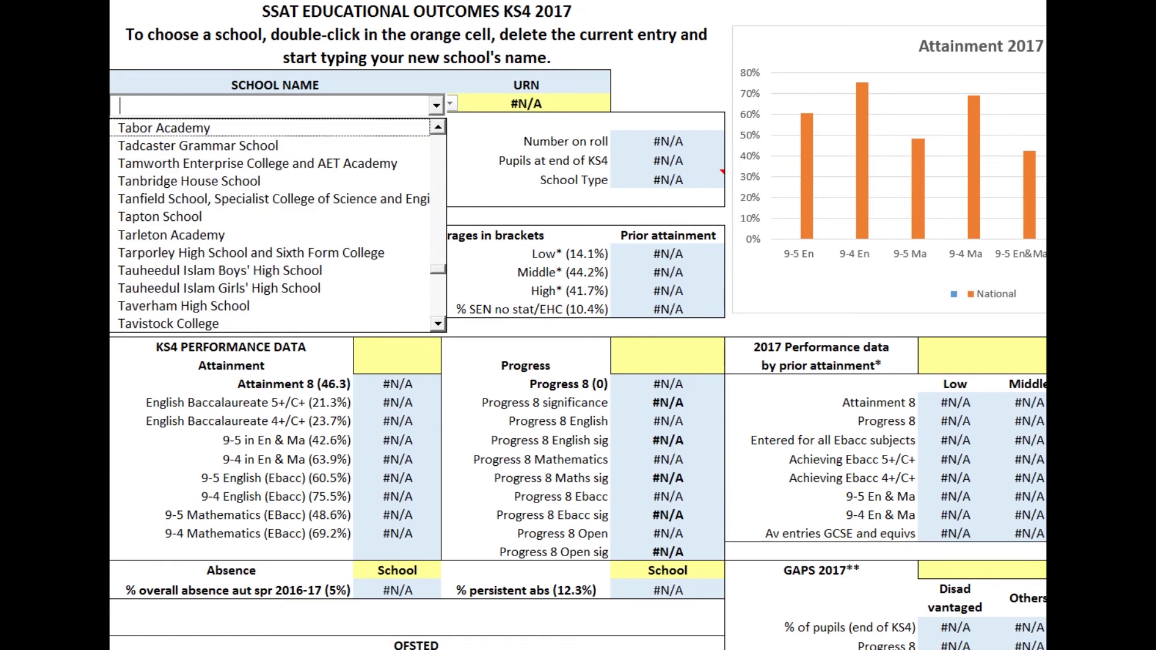
pyautogui.write('The Pur')
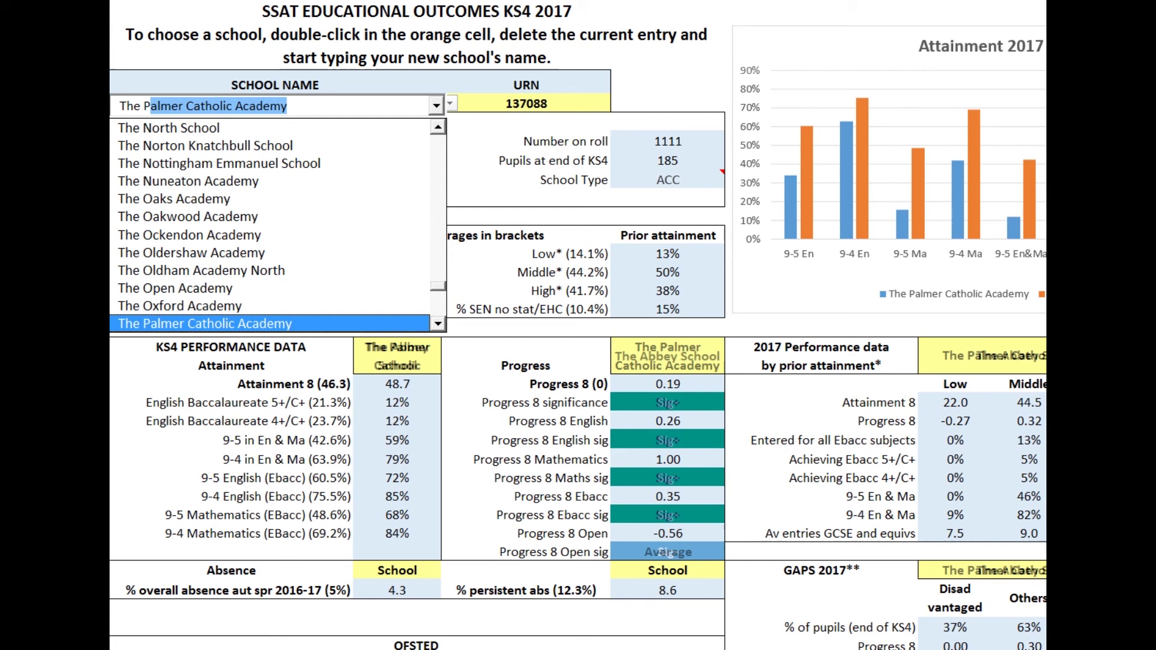
pyautogui.write('beck School')
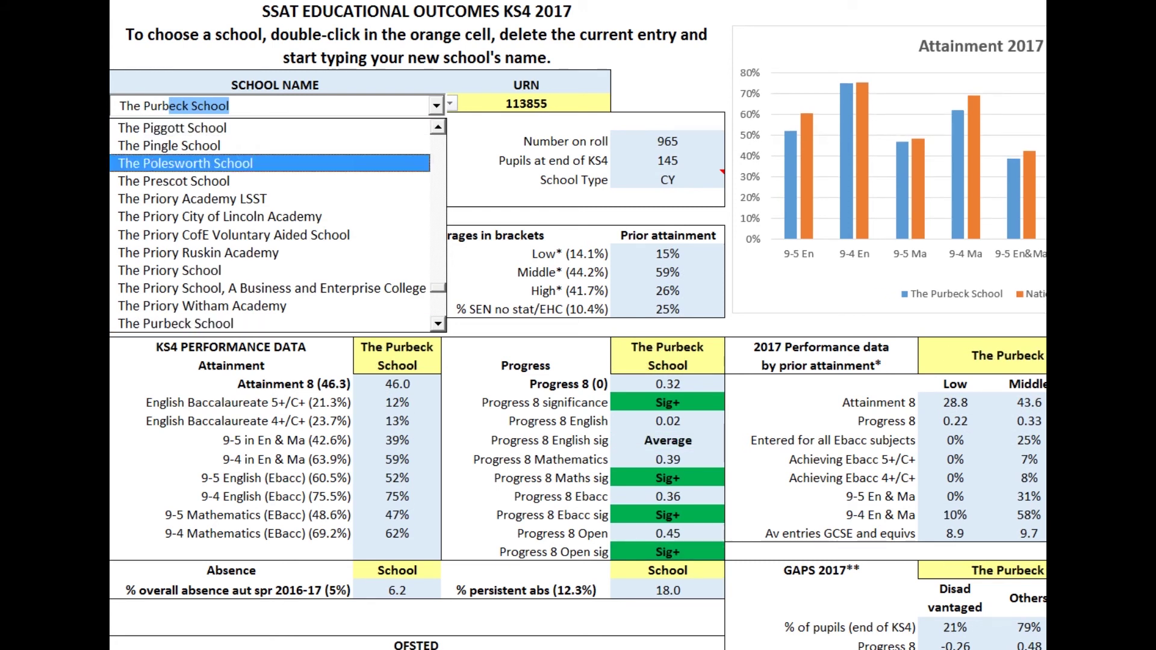
pyautogui.click(526, 384)
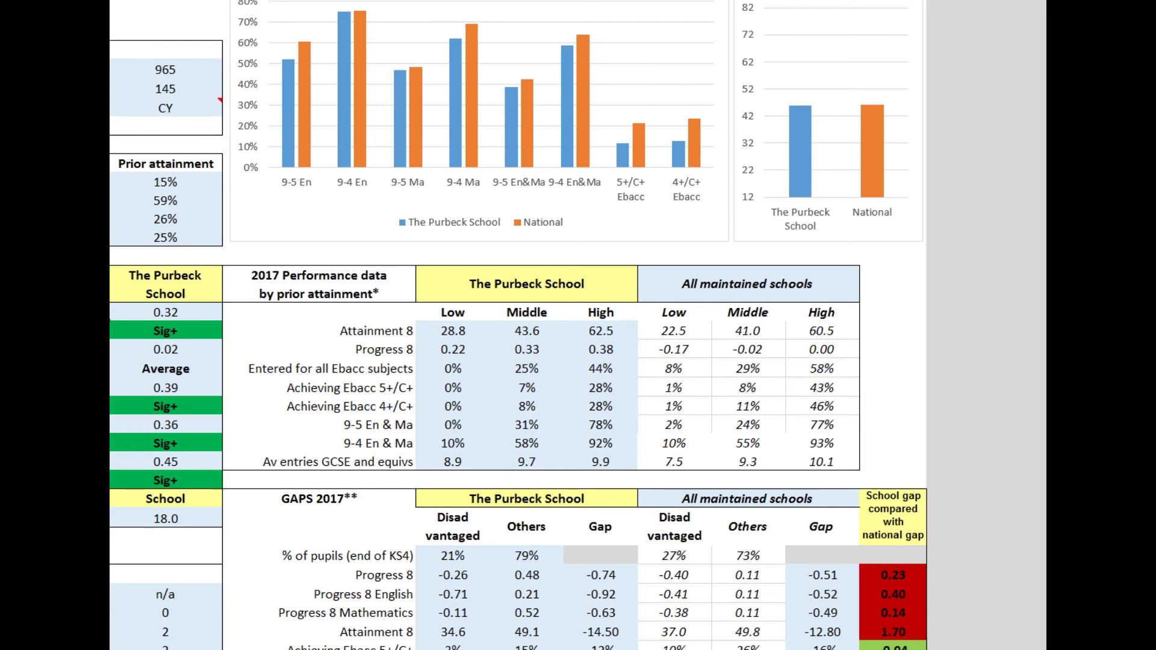
# Scroll down to the Progress 8 vs KS2 APS 2017 scatter chart marking The Purbeck School
pyautogui.scroll(-5, 517, 325)
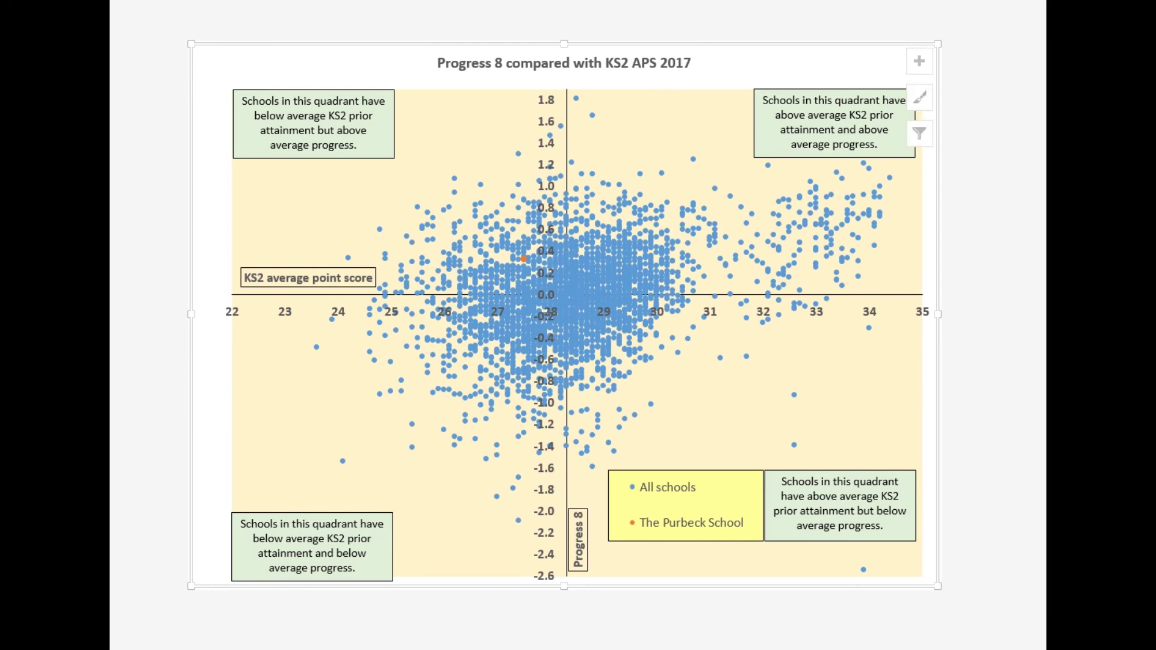
# Inspect The Purbeck School's point on the Attainment 8 vs Progress 8 2017 scatter chart
pyautogui.moveTo(515, 260)
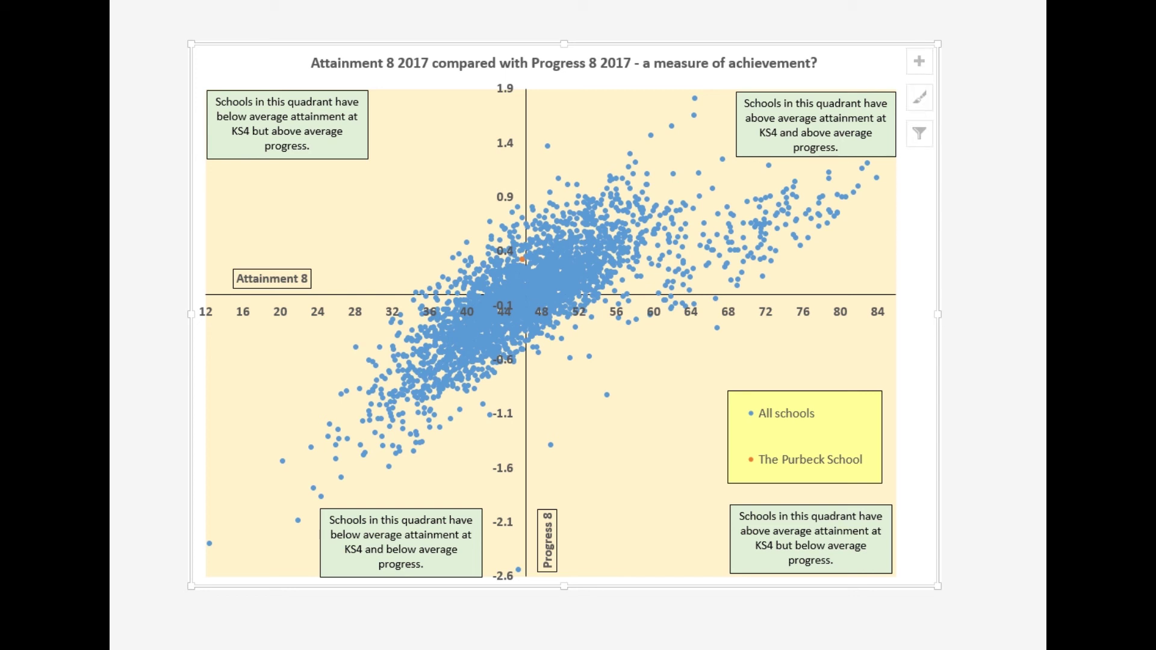
# Switch to the all-schools data sheet and scroll right to the Progress 8 significance columns
pyautogui.moveTo(507, 260)
pyautogui.hotkey('ctrl', 'pageup')
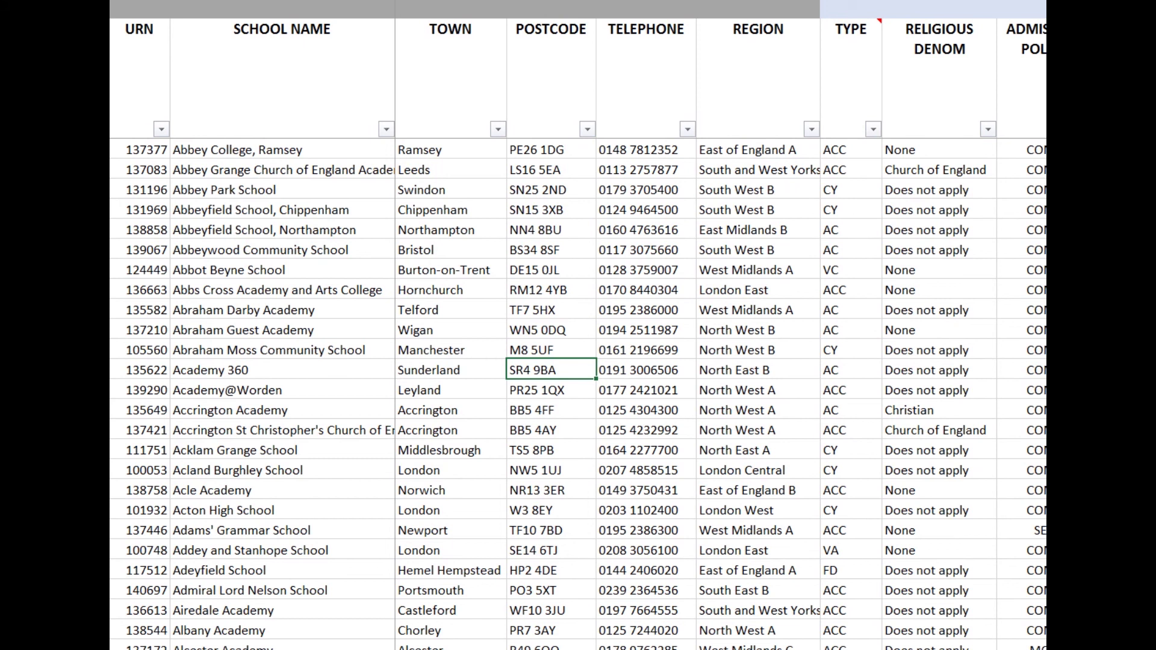
pyautogui.hscroll(3, 721, 326)
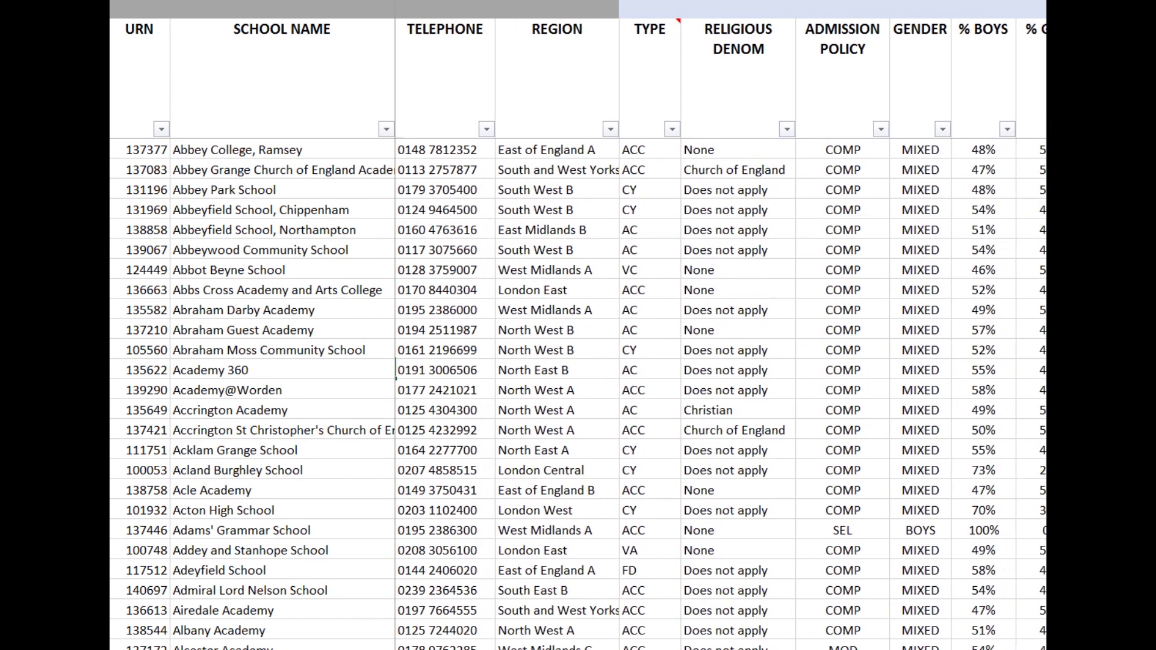
pyautogui.hscroll(4, 721, 334)
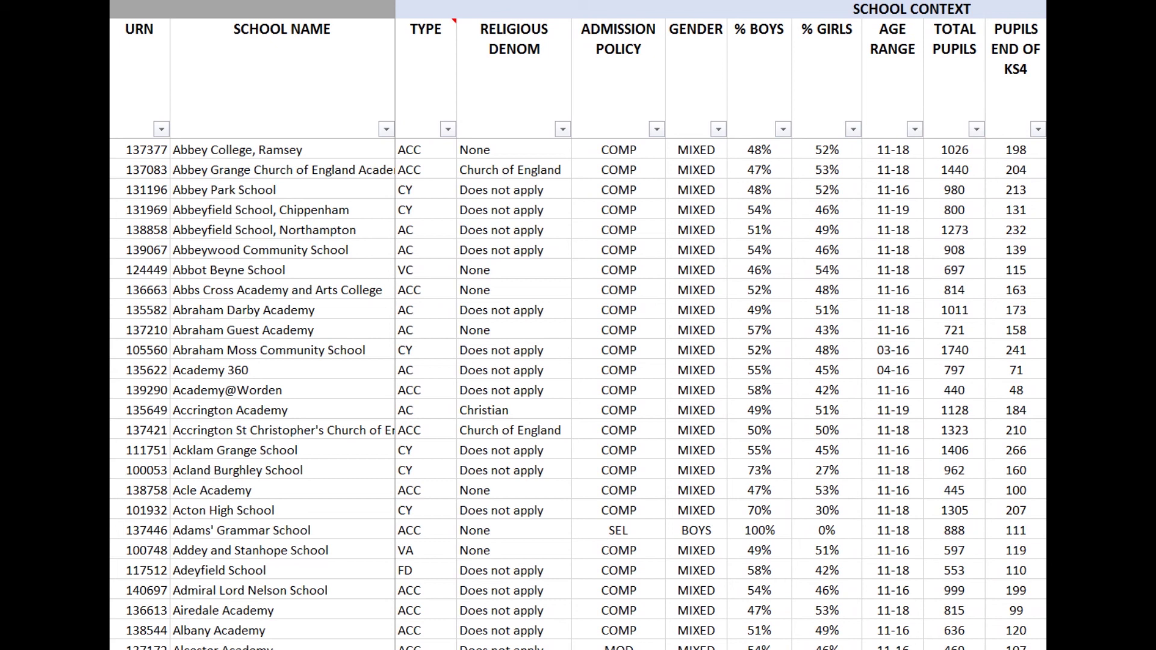
pyautogui.hscroll(1, 720, 325)
pyautogui.hscroll(1, 721, 325)
pyautogui.hscroll(4, 721, 325)
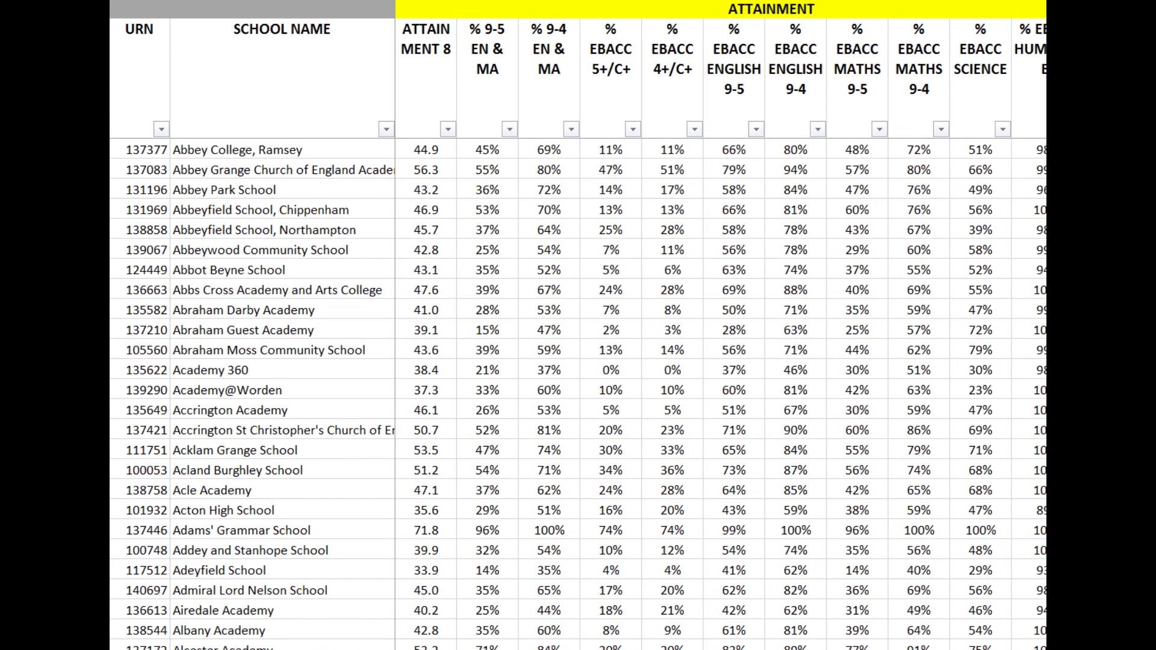
pyautogui.hscroll(2, 721, 325)
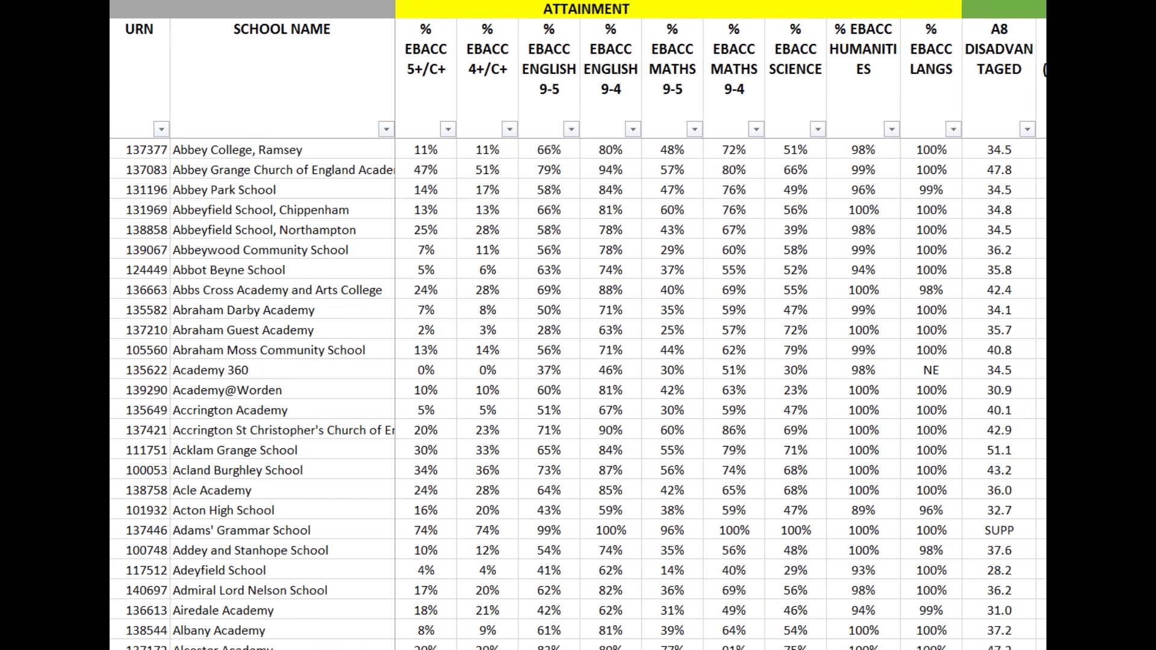
pyautogui.hscroll(4, 722, 325)
pyautogui.hscroll(5, 720, 325)
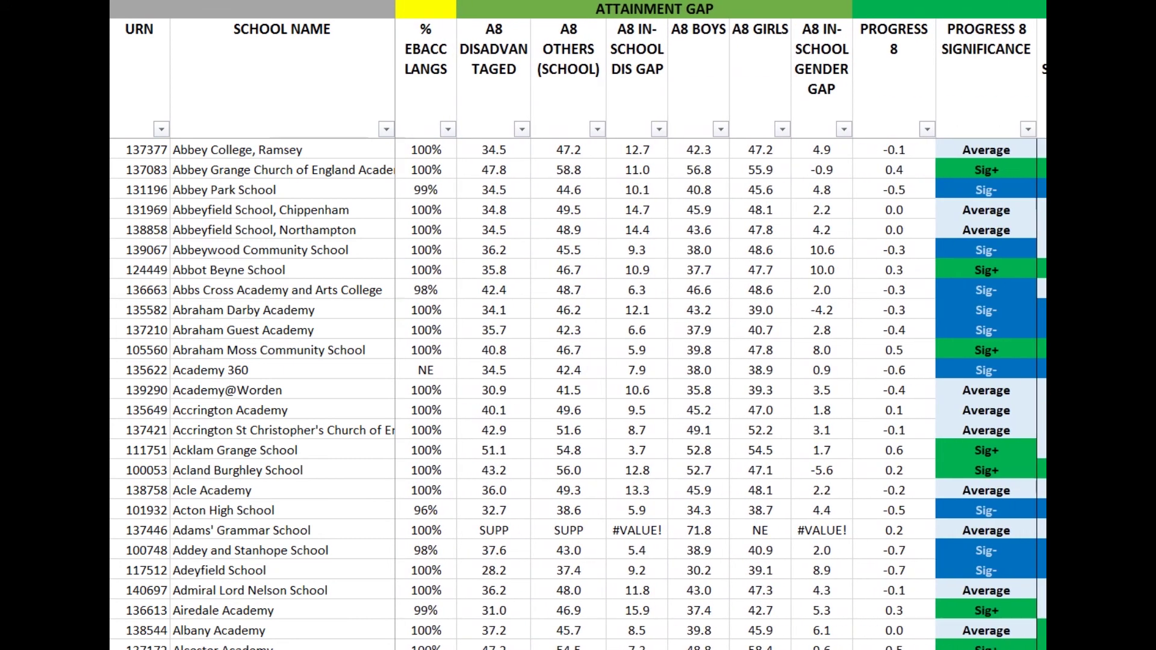
pyautogui.hscroll(3, 721, 326)
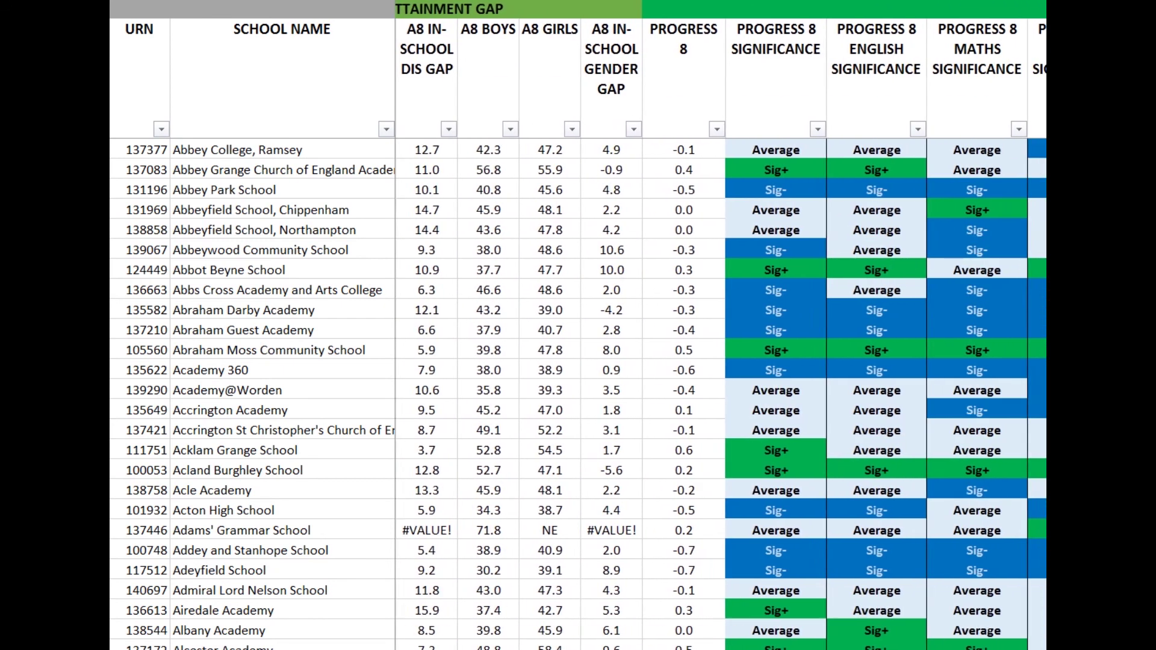
pyautogui.hscroll(3, 720, 325)
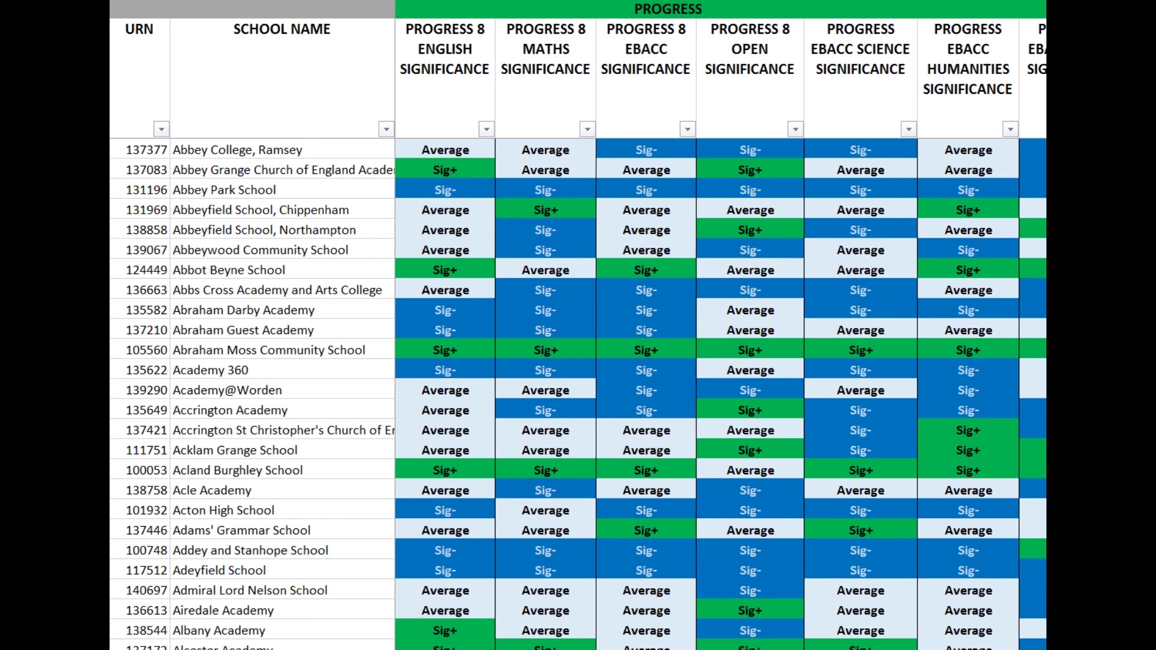
# Scroll further right to the gender gap, ABSENCE and OFSTED inspection date columns
pyautogui.hscroll(3, 720, 325)
pyautogui.hscroll(1, 720, 326)
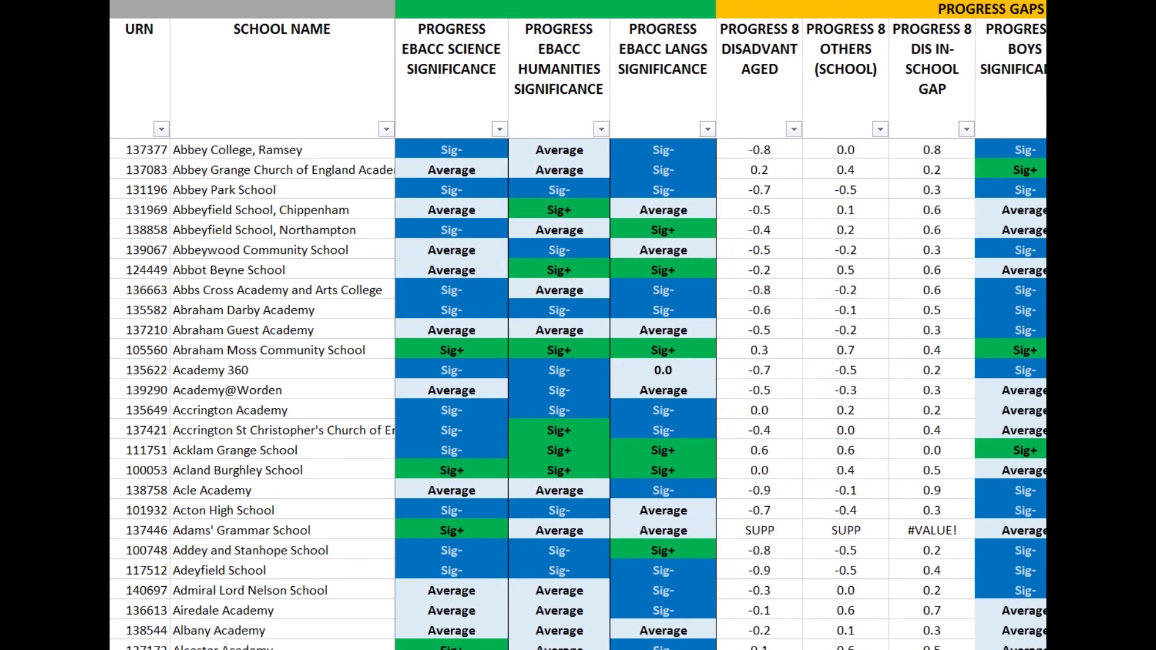
pyautogui.hscroll(3, 722, 325)
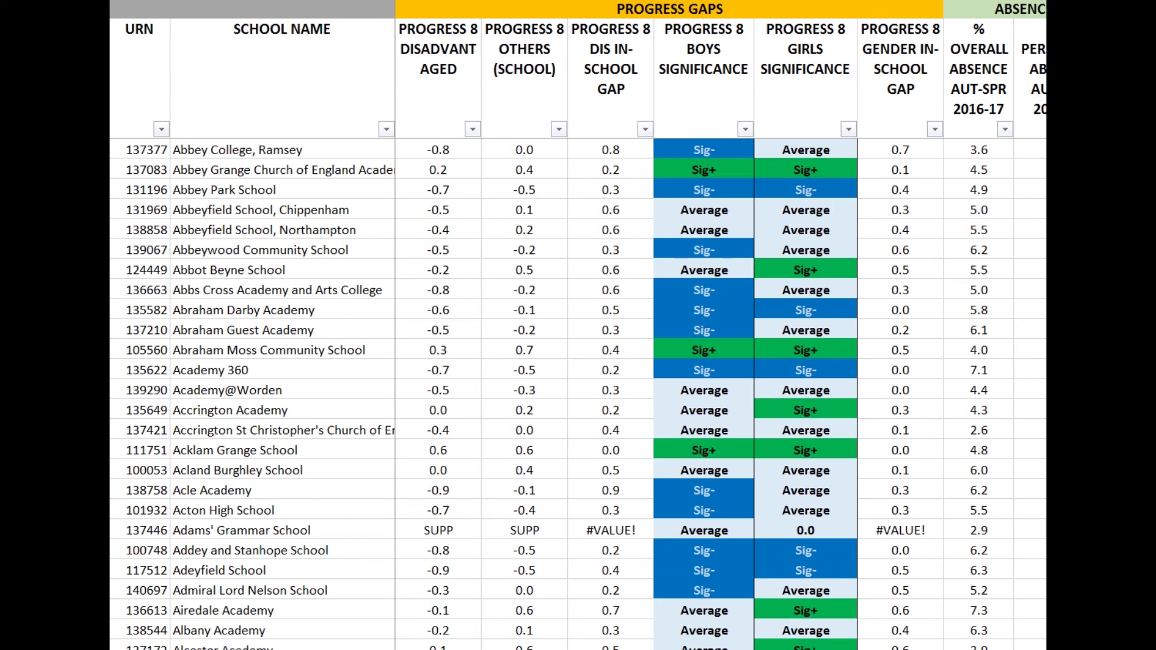
pyautogui.hscroll(3, 720, 325)
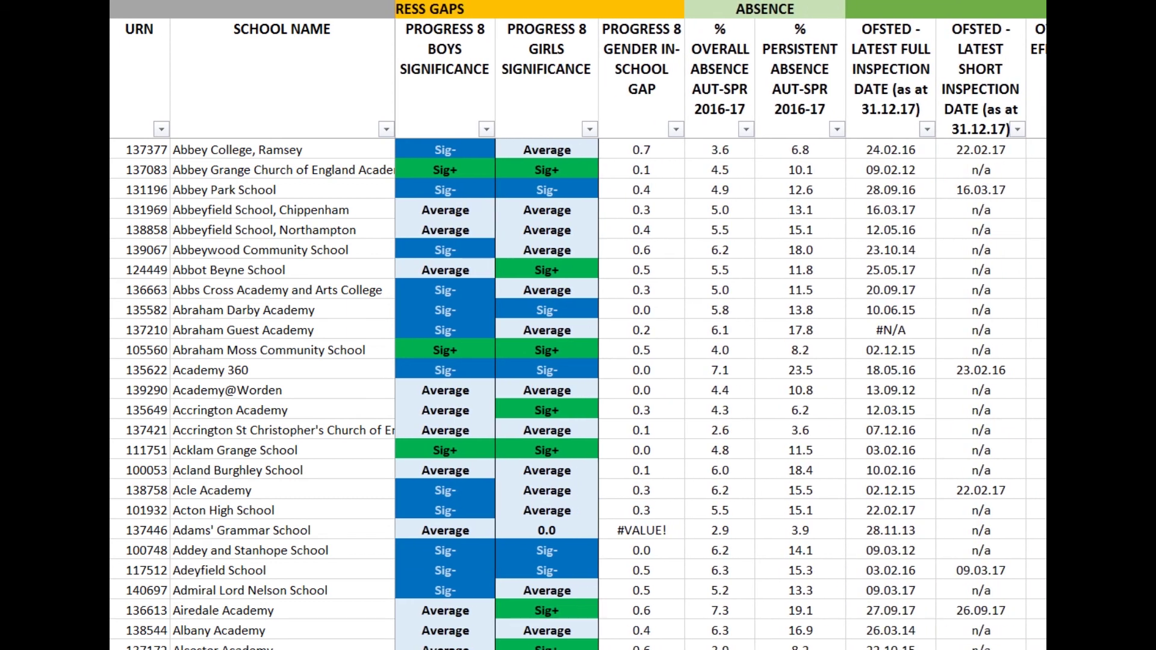
pyautogui.hscroll(2, 721, 326)
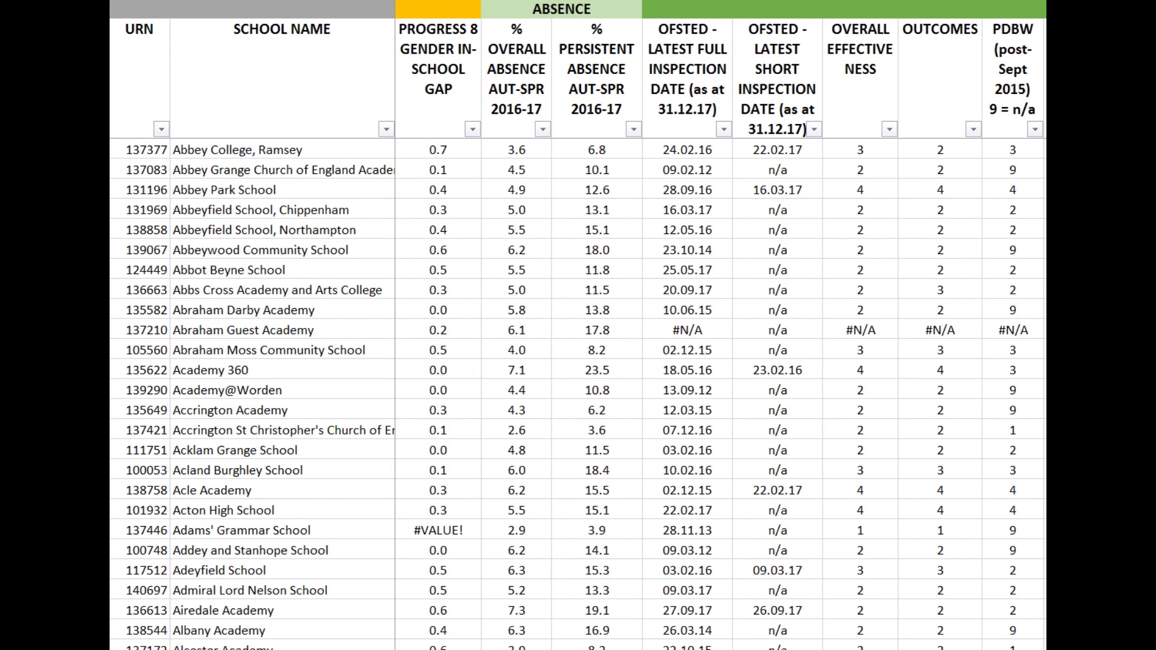